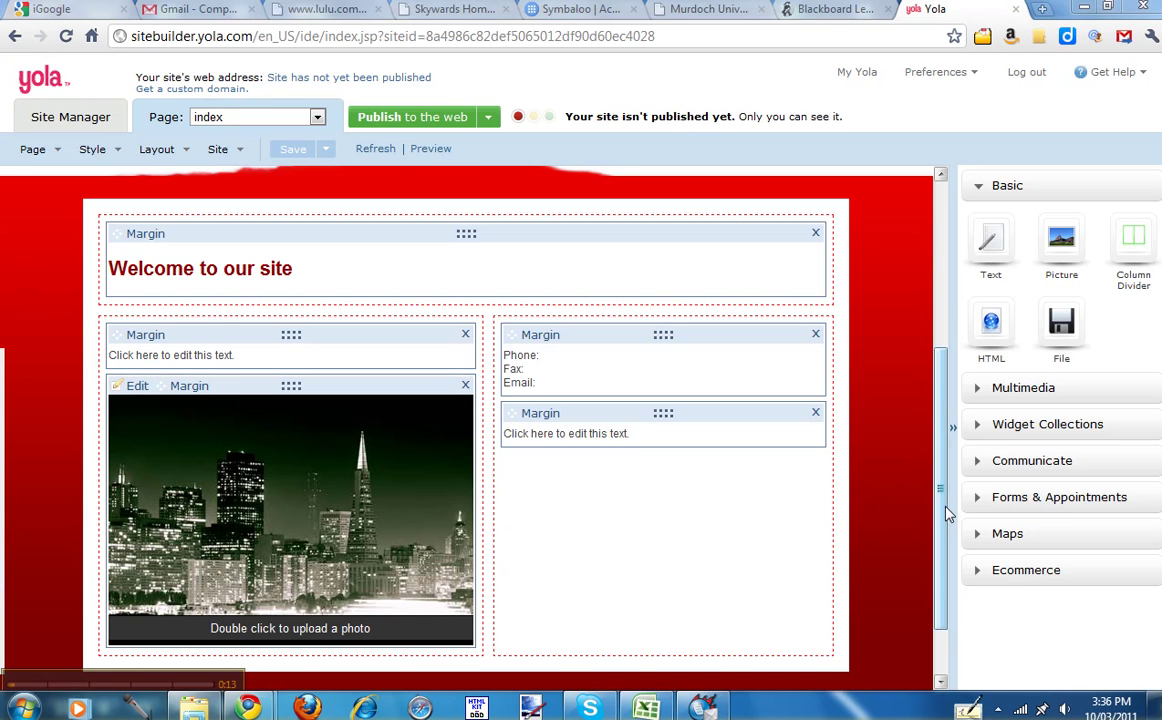
# Drop a File block under the contact details and upload 1B_Social_Learner_Resources.pdf into it.
pyautogui.moveTo(940, 519)
pyautogui.mouseDown()
pyautogui.moveTo(941, 505)
pyautogui.moveTo(918, 523)
pyautogui.mouseUp()
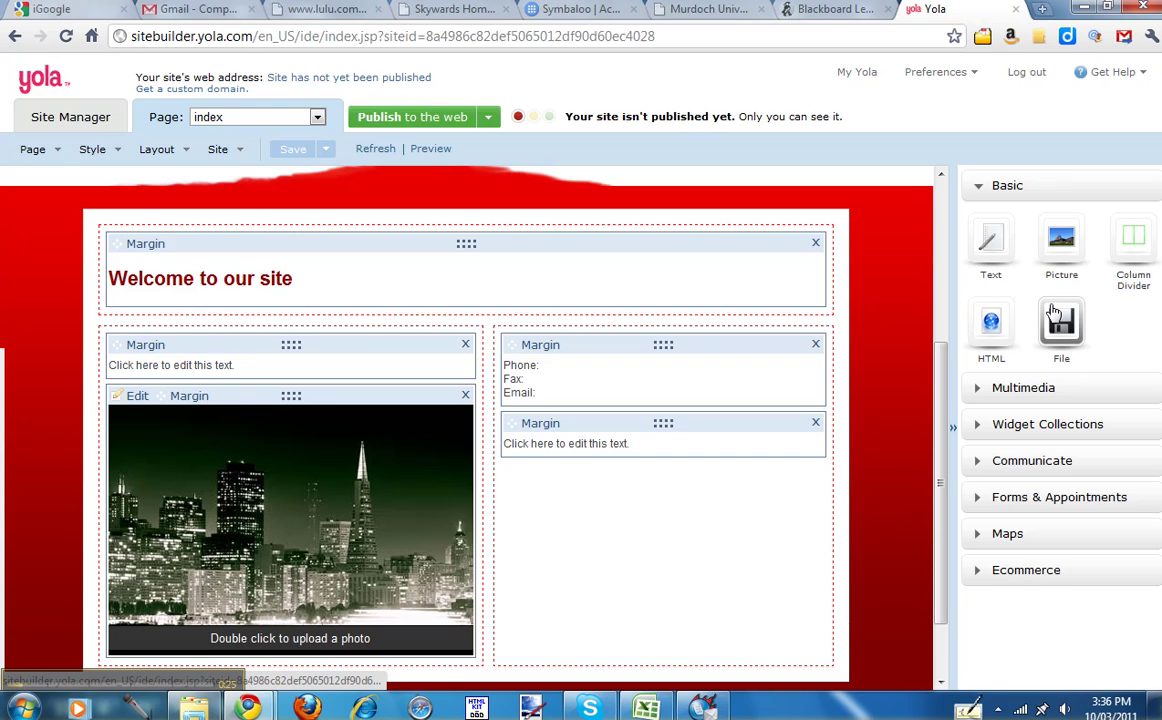
pyautogui.moveTo(1063, 325); pyautogui.dragTo(646, 537)
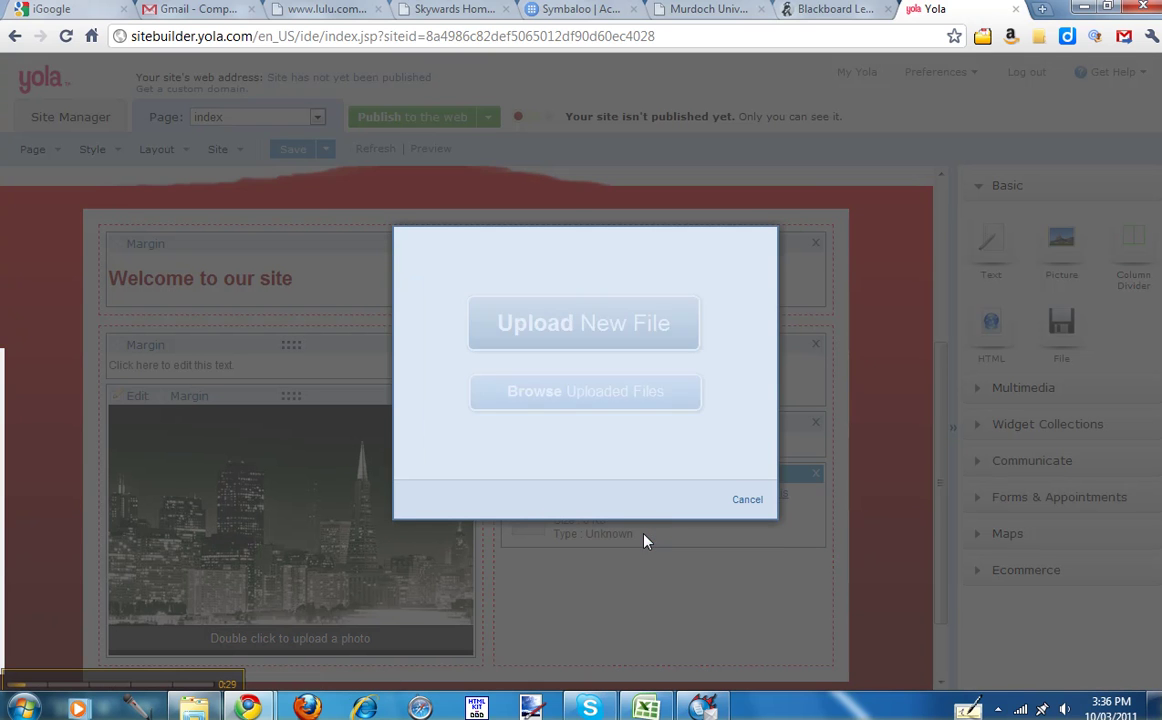
pyautogui.click(583, 324)
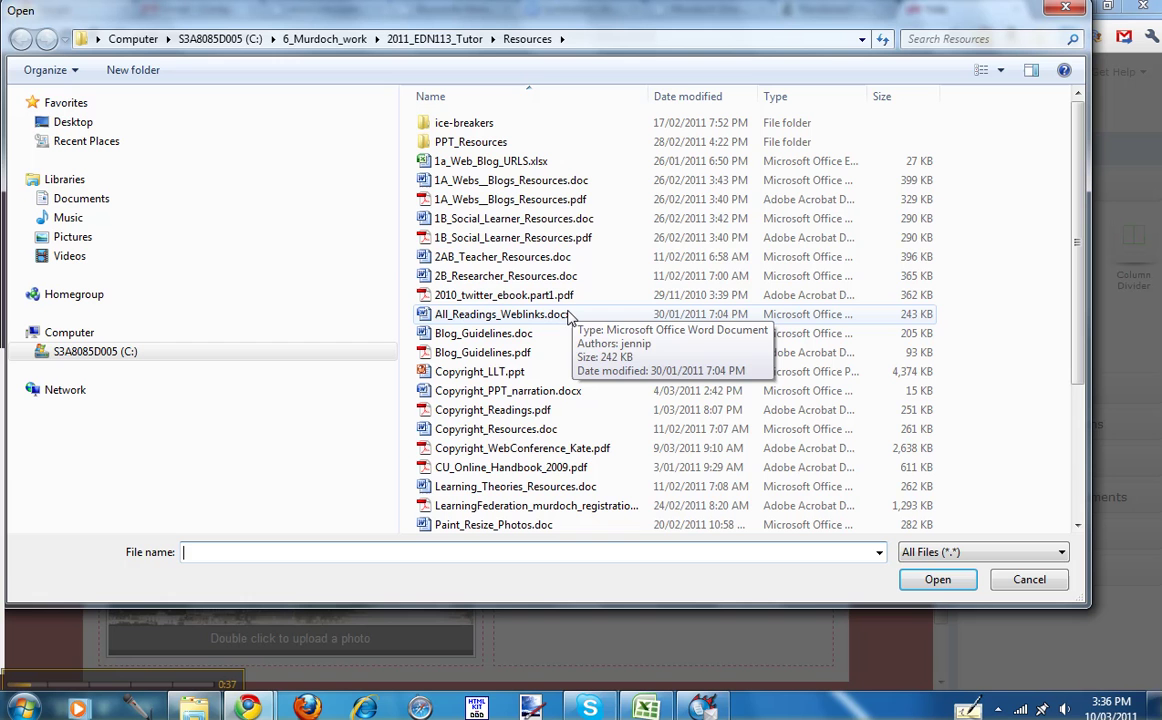
pyautogui.click(480, 240)
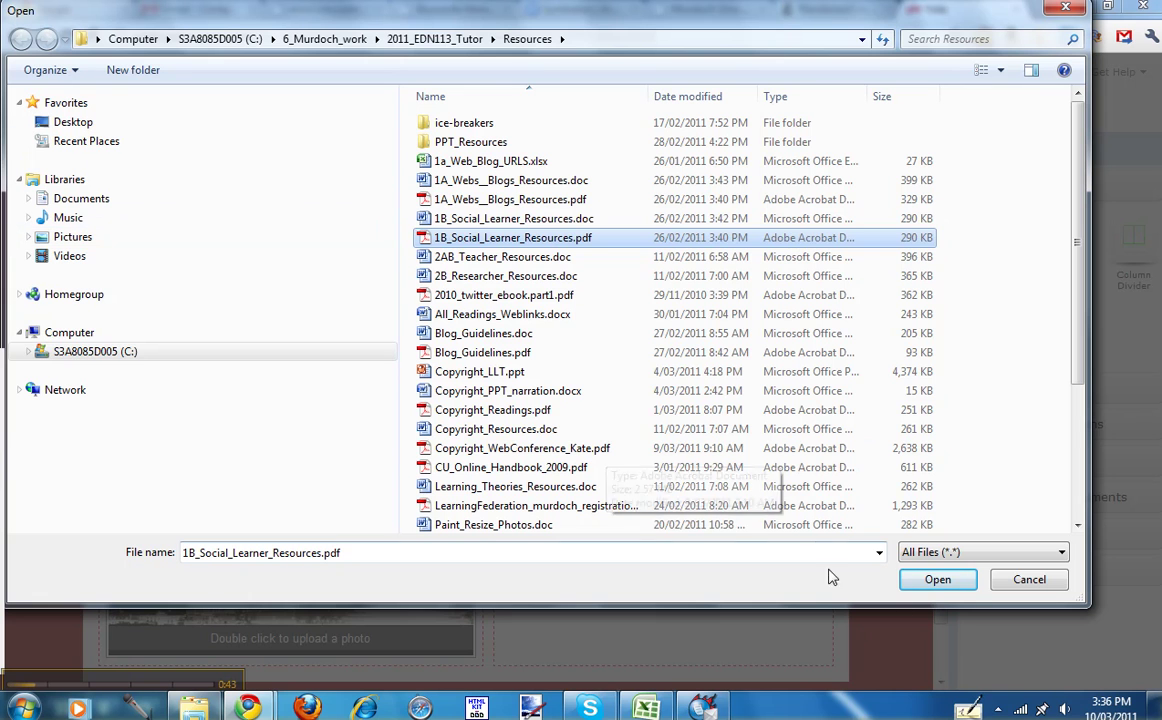
pyautogui.click(938, 580)
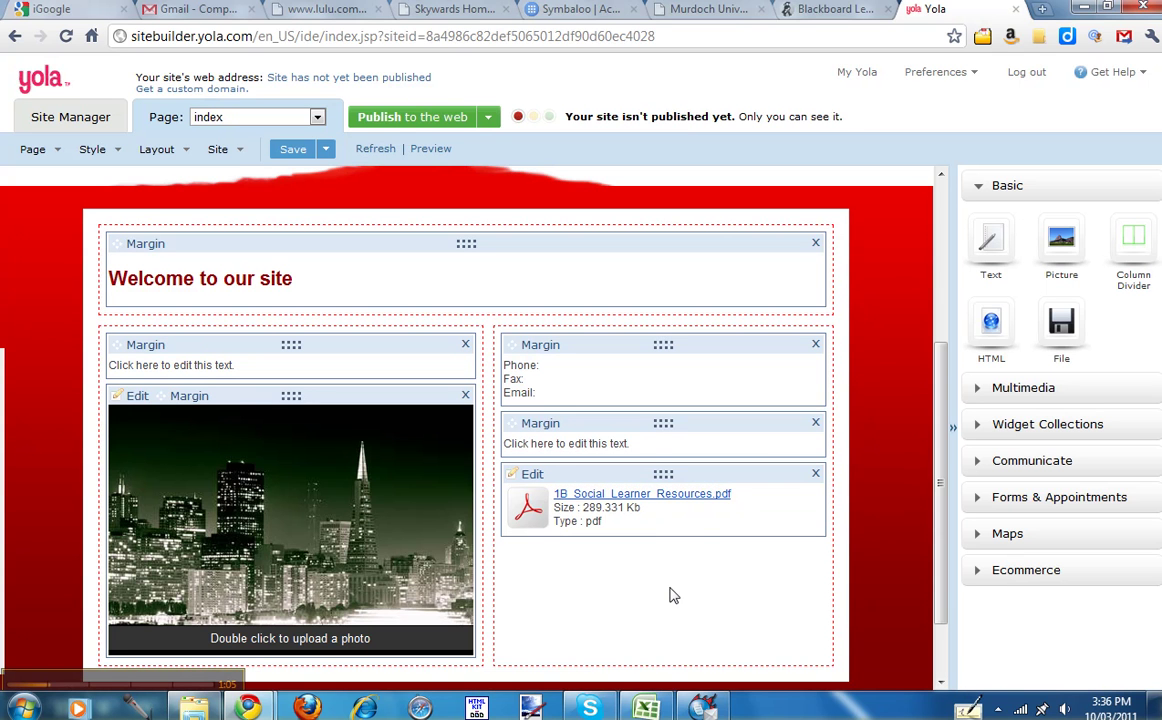
# Scroll the editor to review the new 1B_Social_Learner_Resources.pdf file block with its size and type.
pyautogui.moveTo(947, 368)
pyautogui.mouseDown()
pyautogui.moveTo(950, 262)
pyautogui.moveTo(949, 402)
pyautogui.mouseUp()
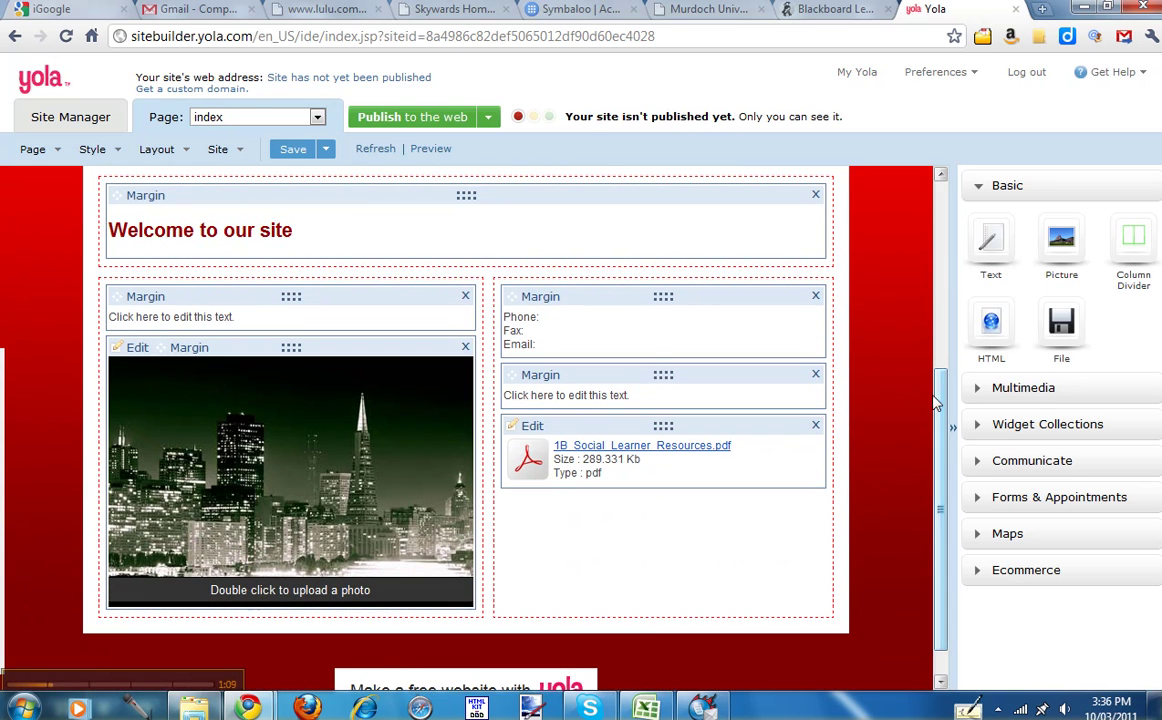
# Save the page and publish the site on the available TheOnlineTutors.yolasite.com subdomain.
pyautogui.click(411, 118)
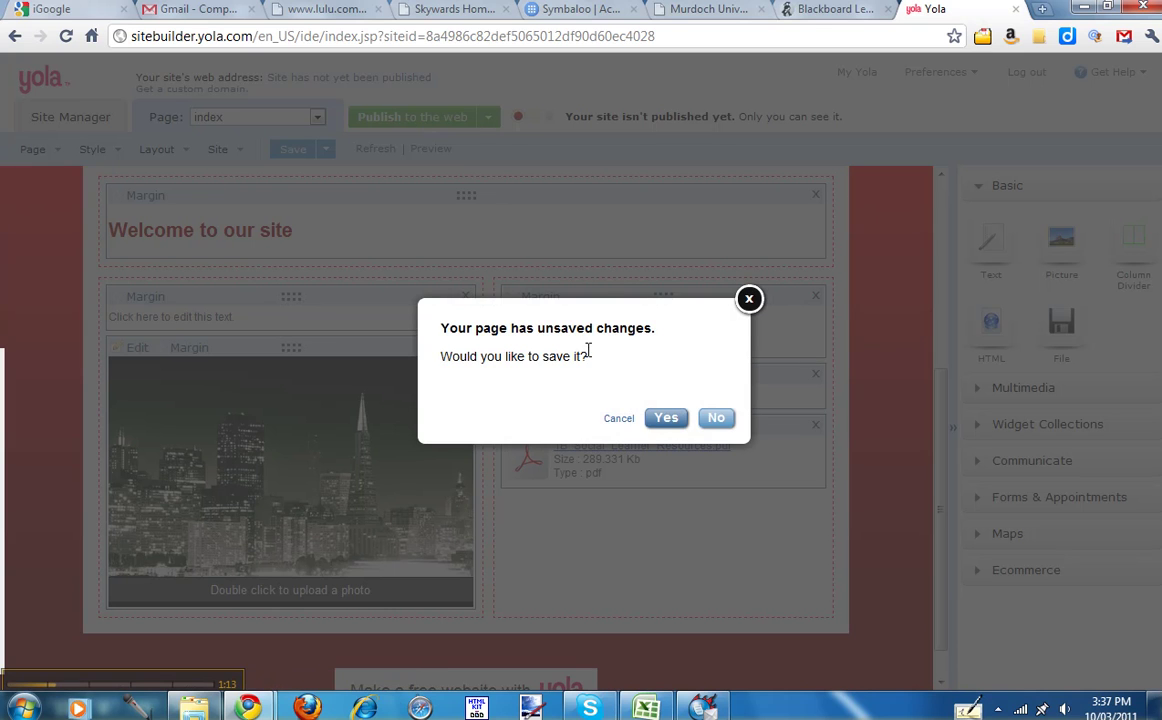
pyautogui.click(665, 419)
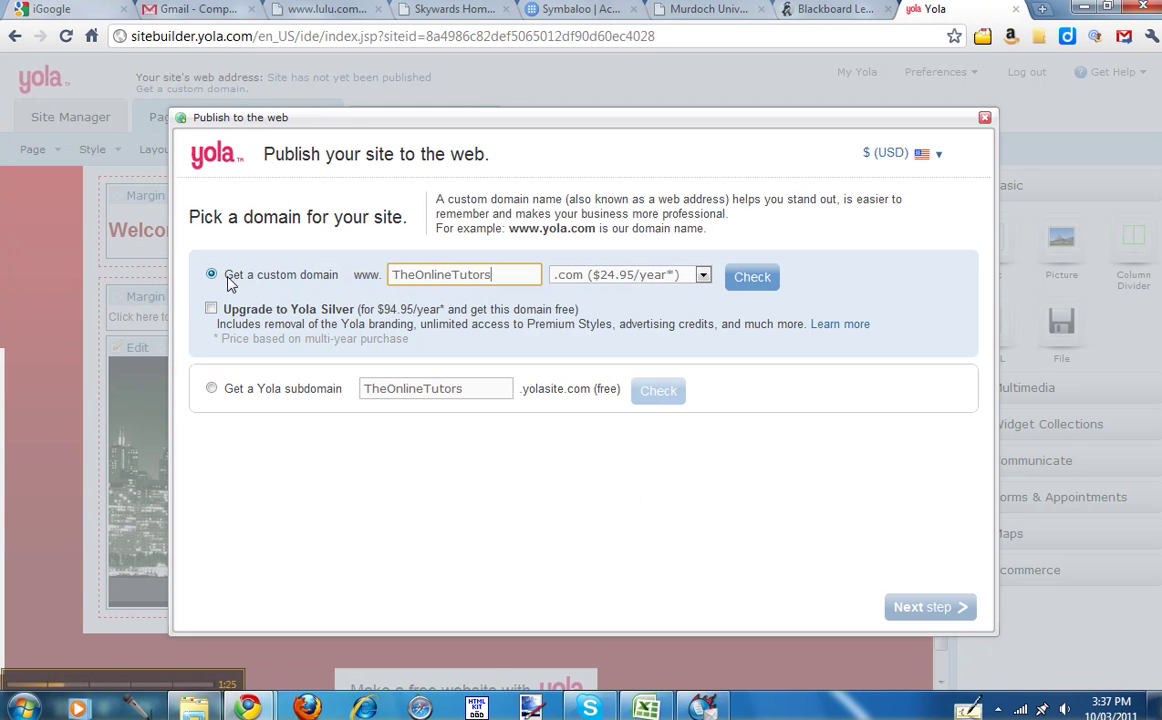
pyautogui.click(211, 390)
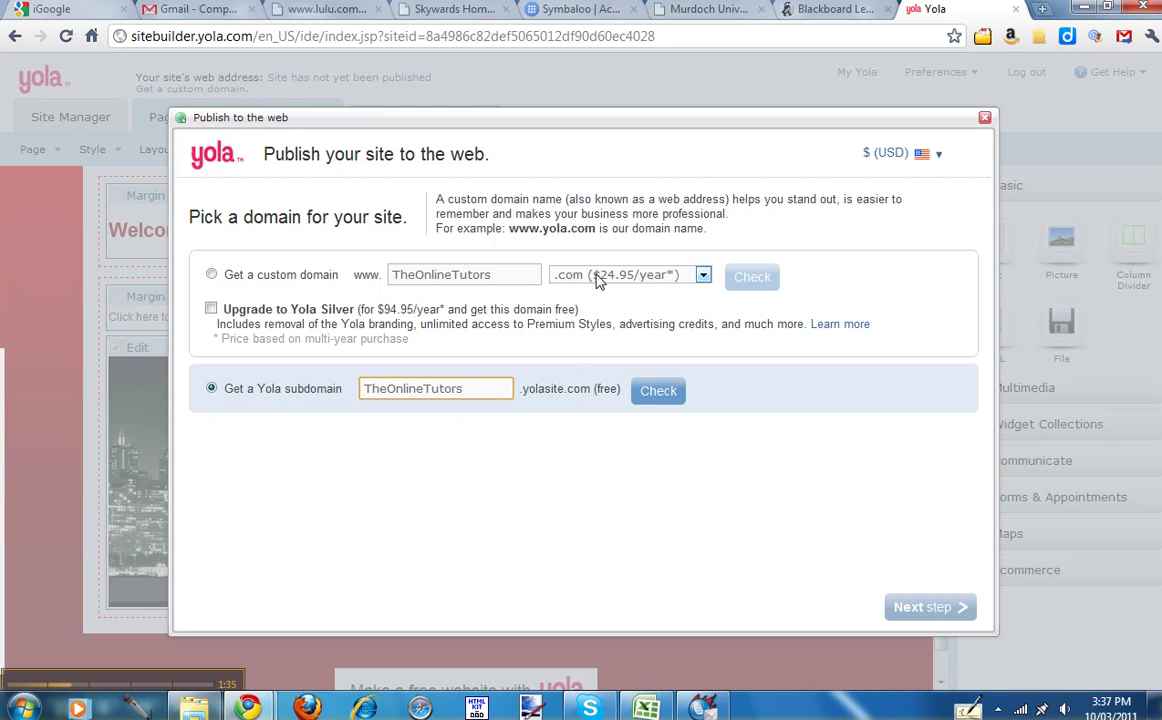
pyautogui.click(657, 390)
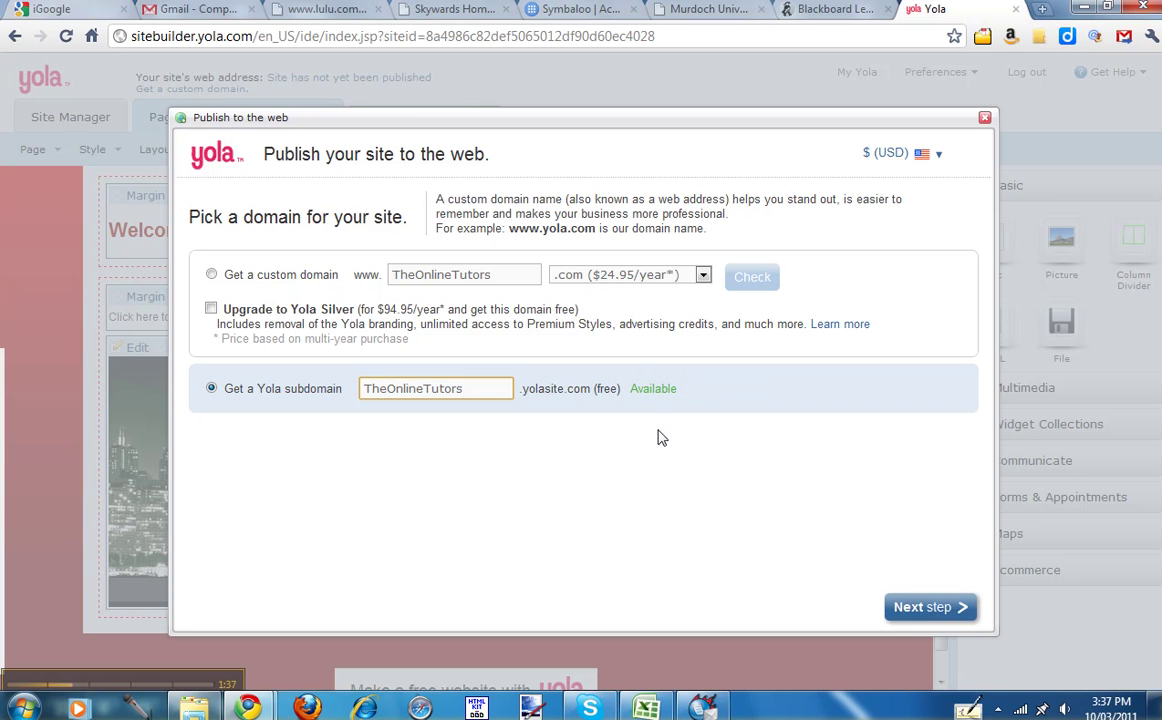
pyautogui.click(932, 613)
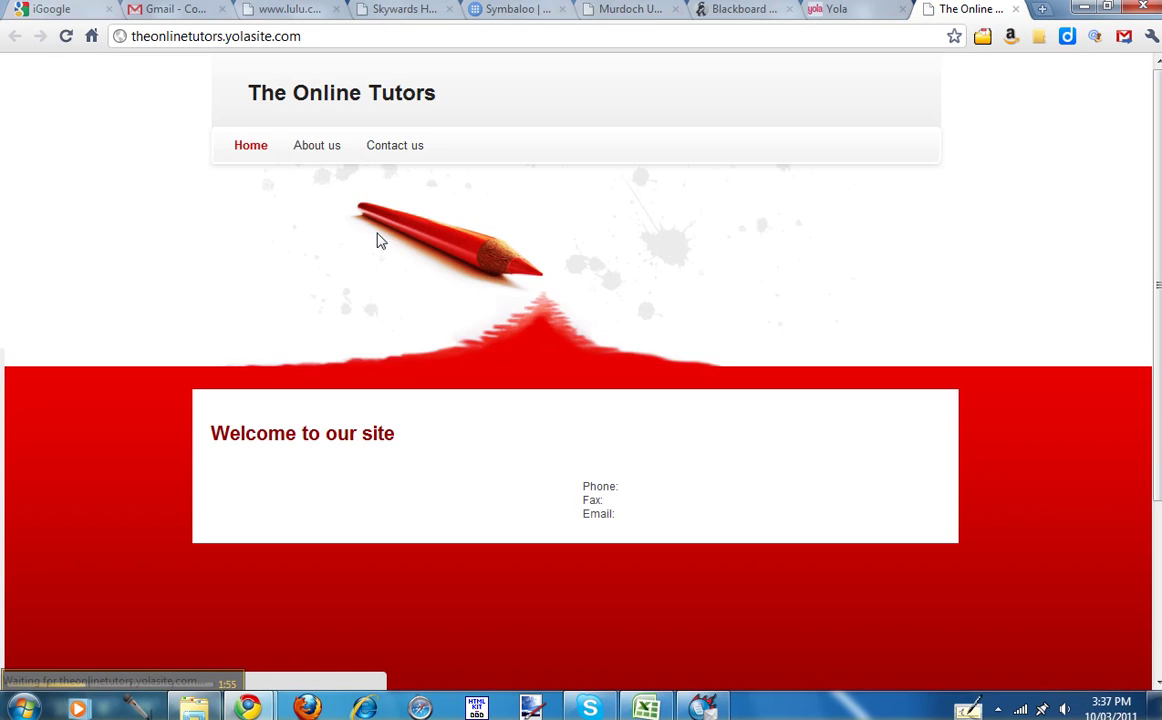
# Browse the live site's About us and Contact us pages, then return to Home.
pyautogui.click(331, 36)
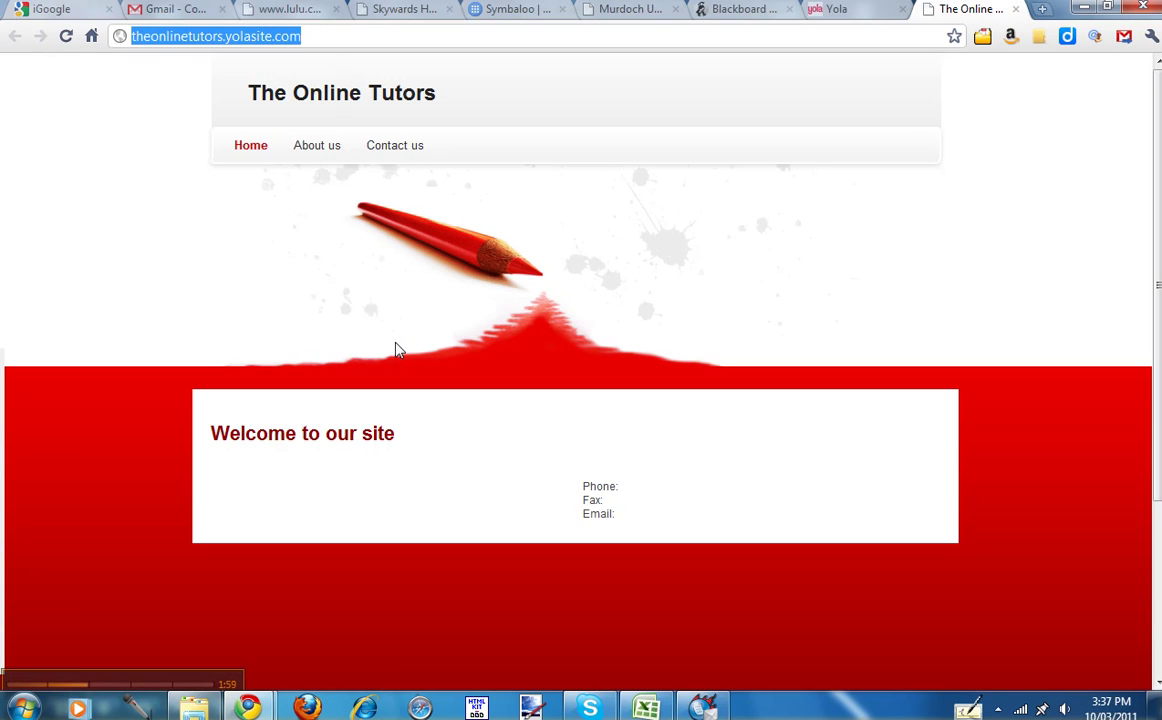
pyautogui.click(330, 155)
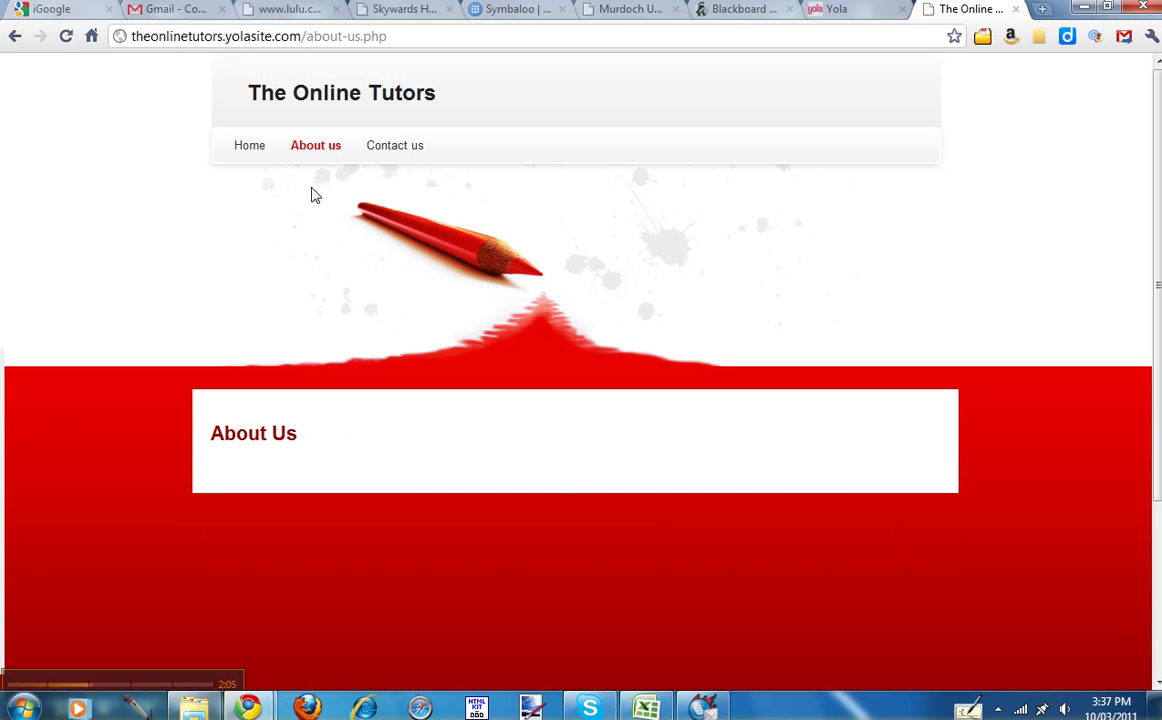
pyautogui.scroll(-3, 311, 195)
pyautogui.scroll(3, 311, 210)
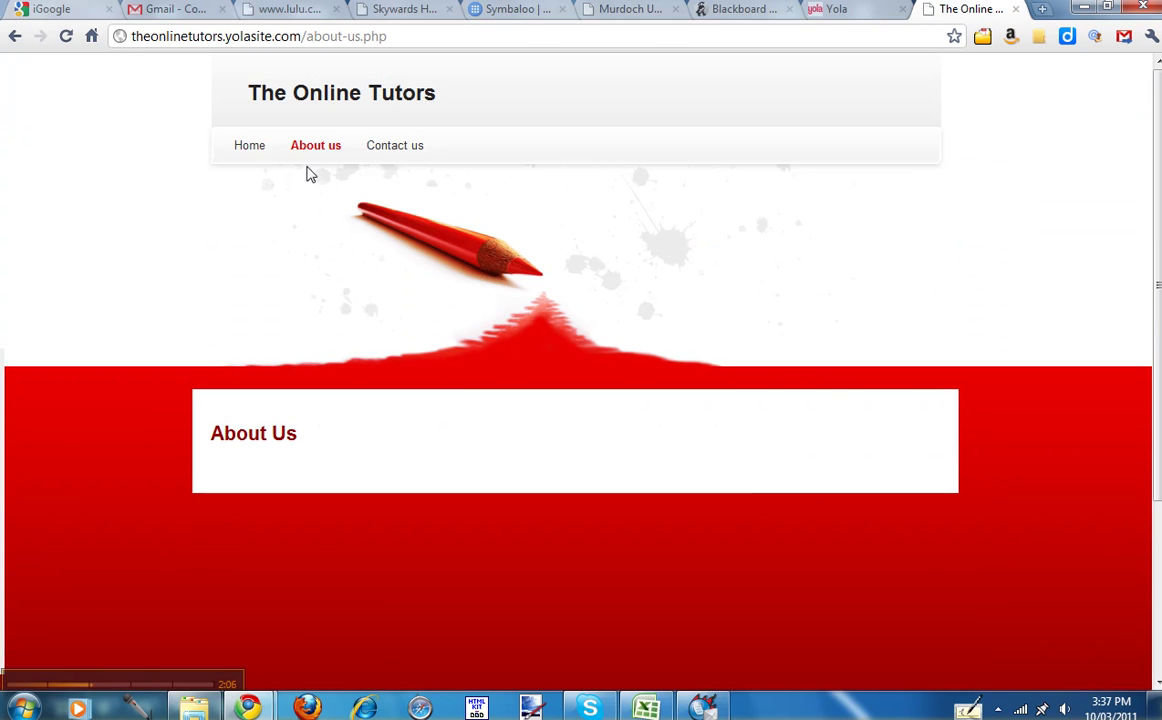
pyautogui.click(380, 155)
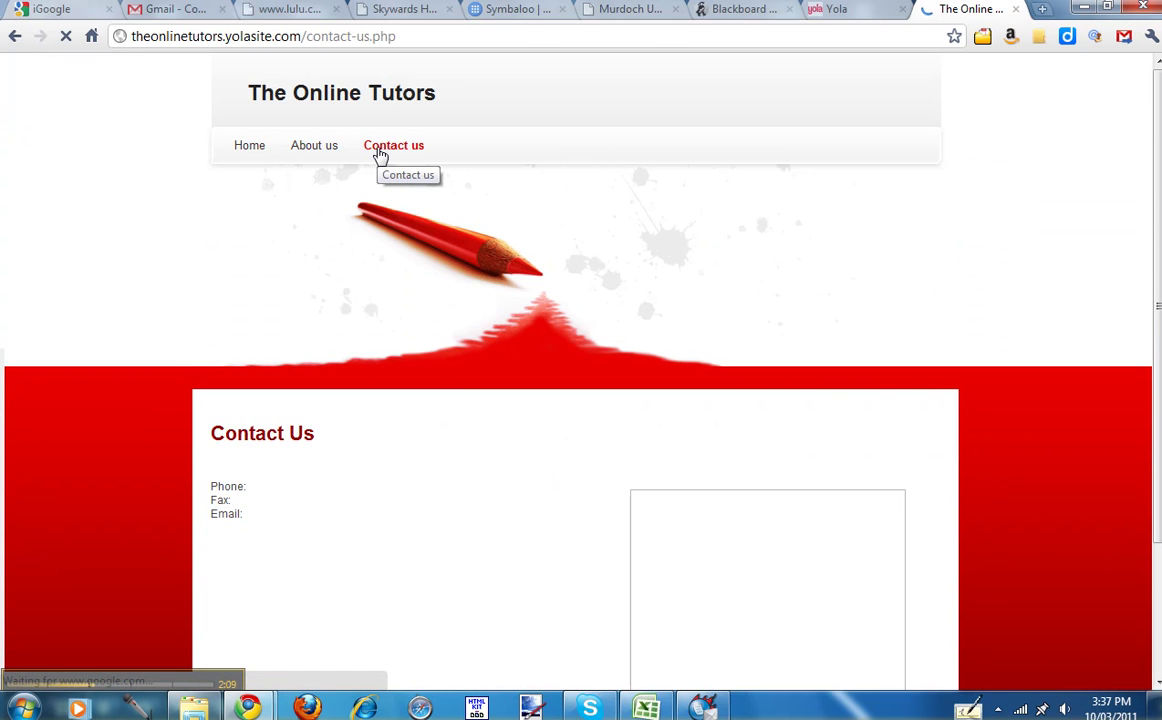
pyautogui.scroll(-3, 213, 262)
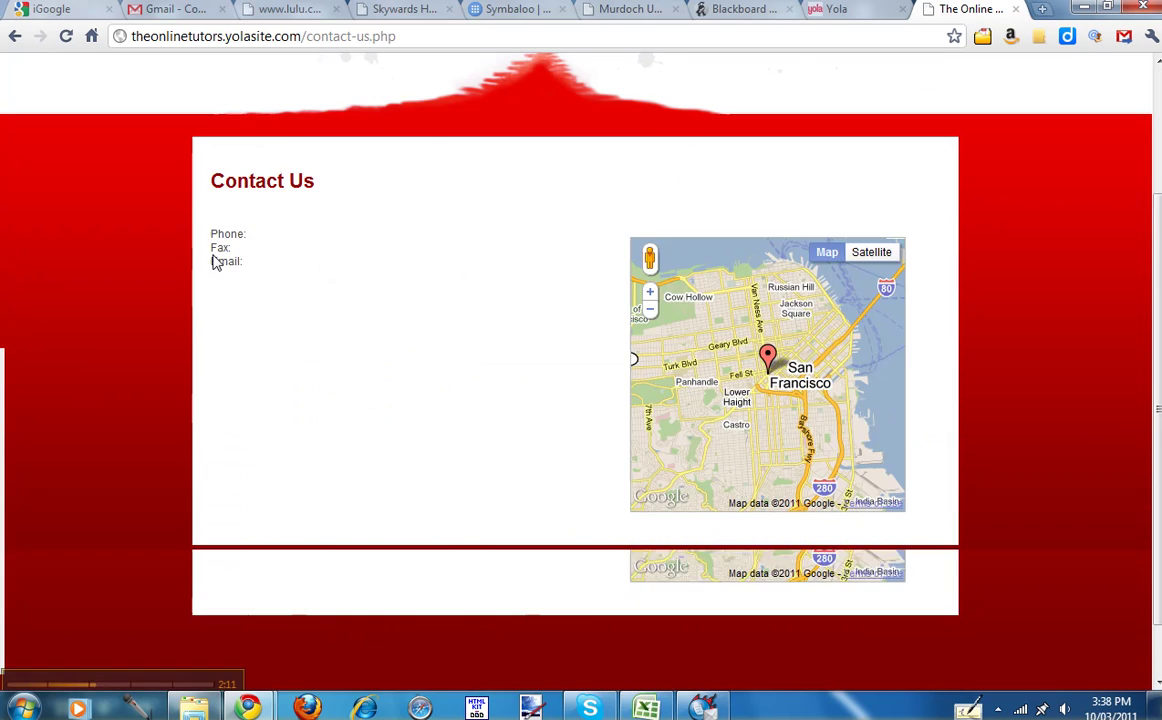
pyautogui.scroll(3, 215, 259)
pyautogui.click(253, 150)
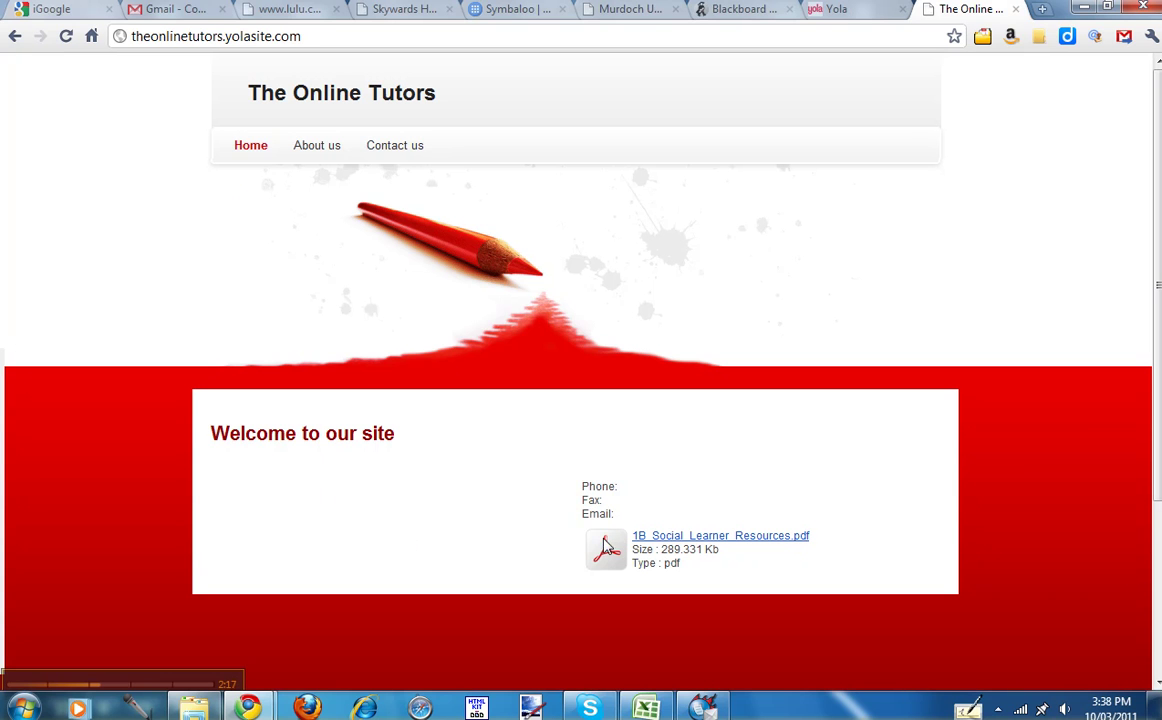
# Open the uploaded PDF from the live home page, go back, and close the live site tab.
pyautogui.click(704, 540)
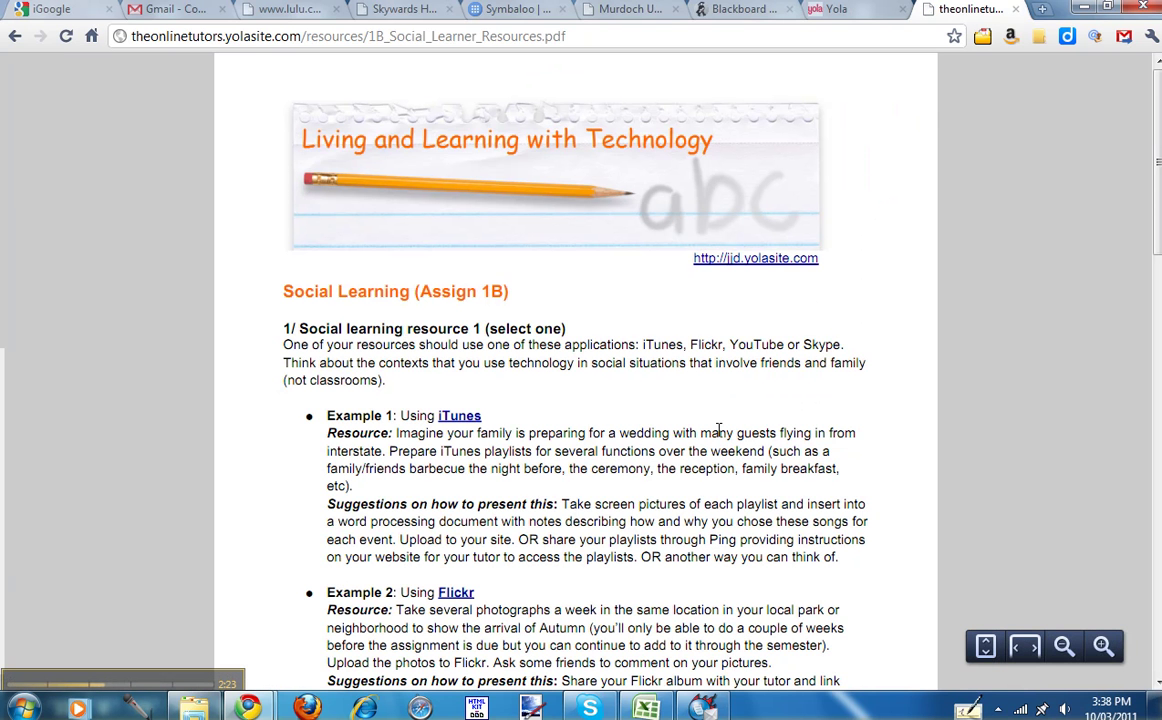
pyautogui.click(14, 36)
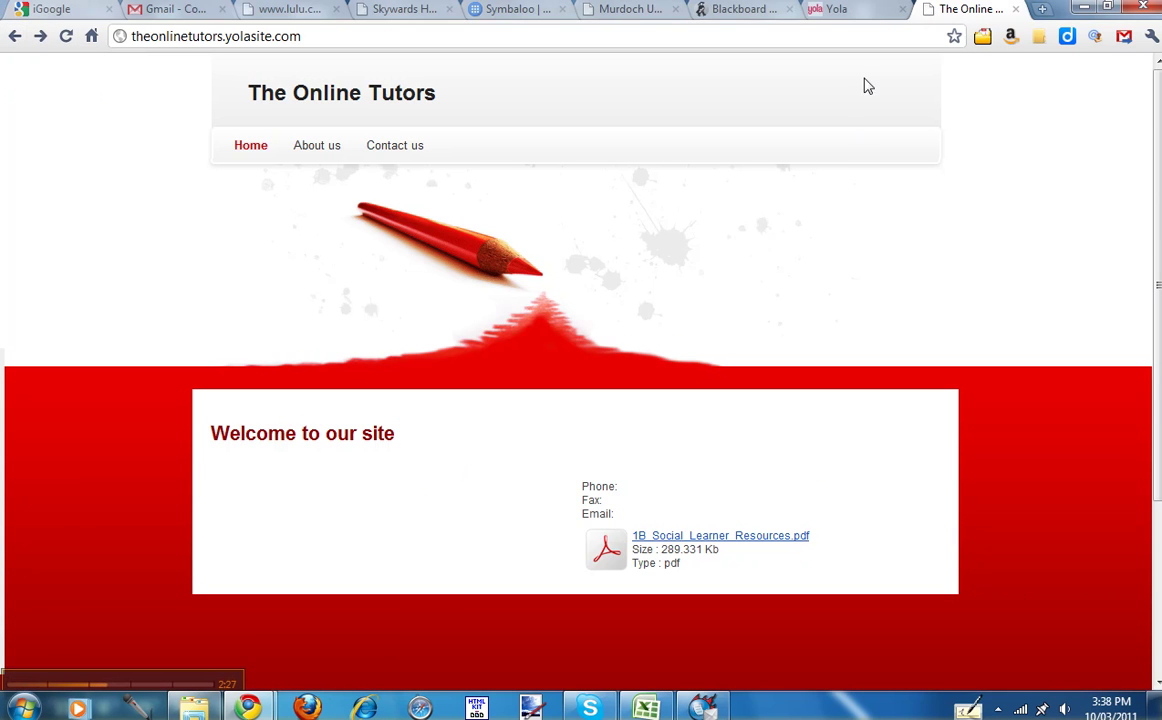
pyautogui.click(1016, 10)
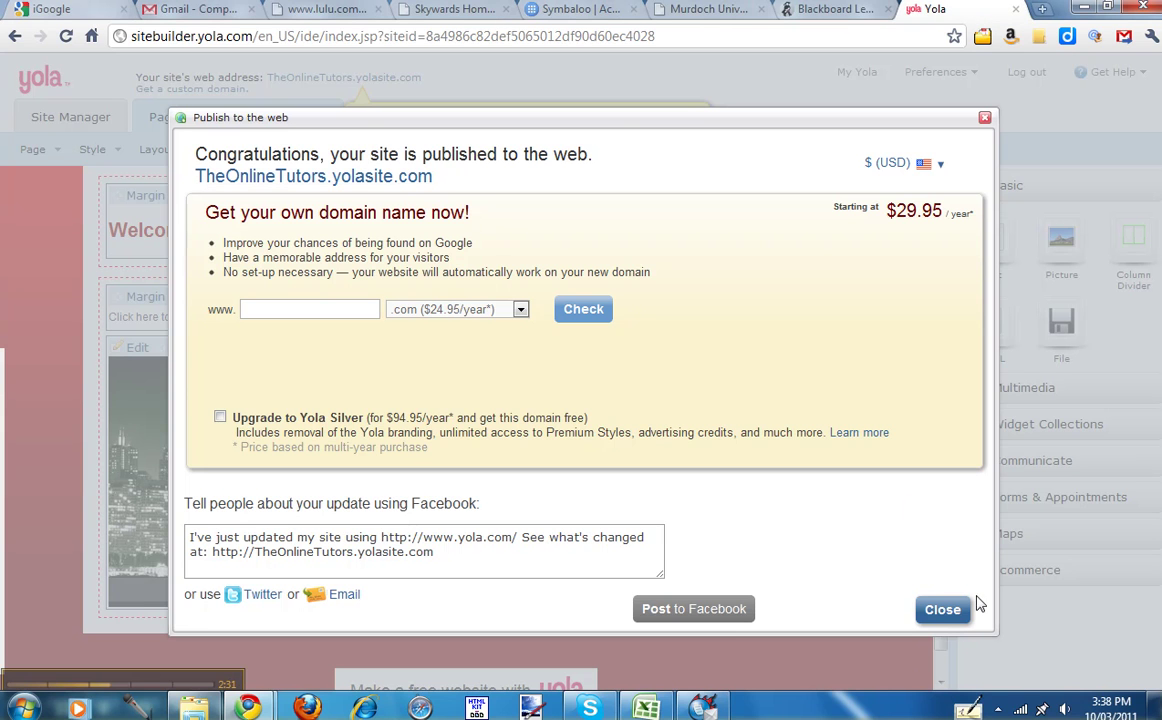
# Dismiss the publish notices and open Site Password Protection from Site > Site Manager.
pyautogui.click(942, 610)
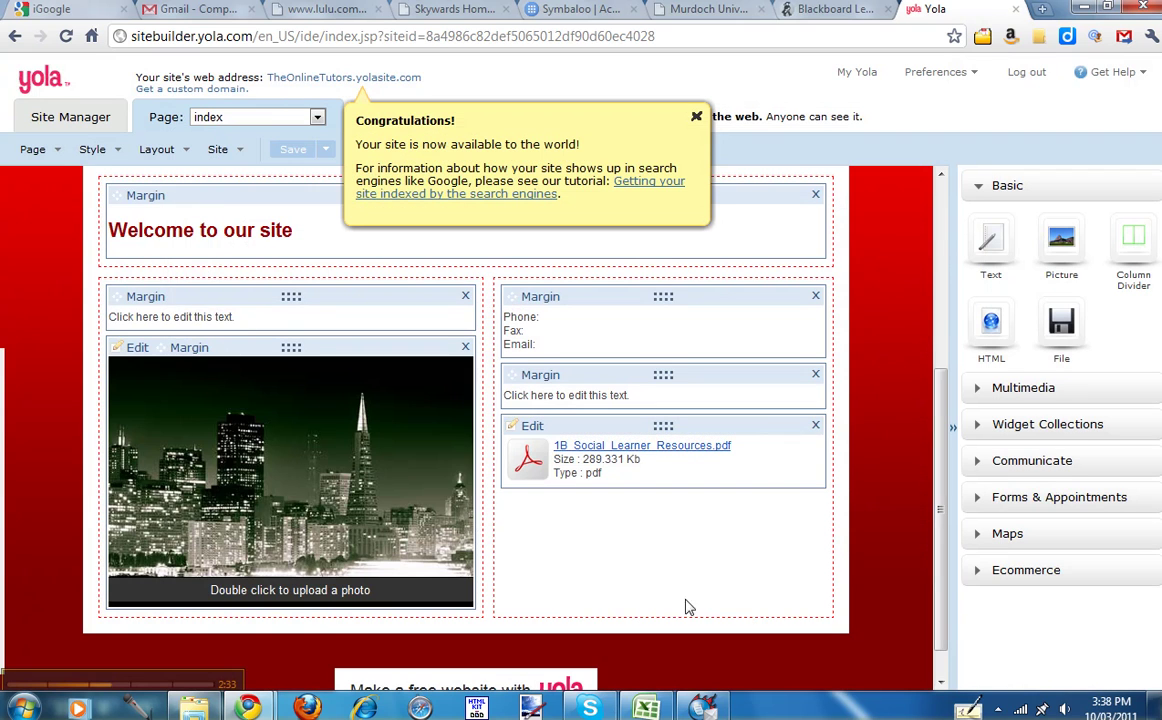
pyautogui.scroll(3, 897, 565)
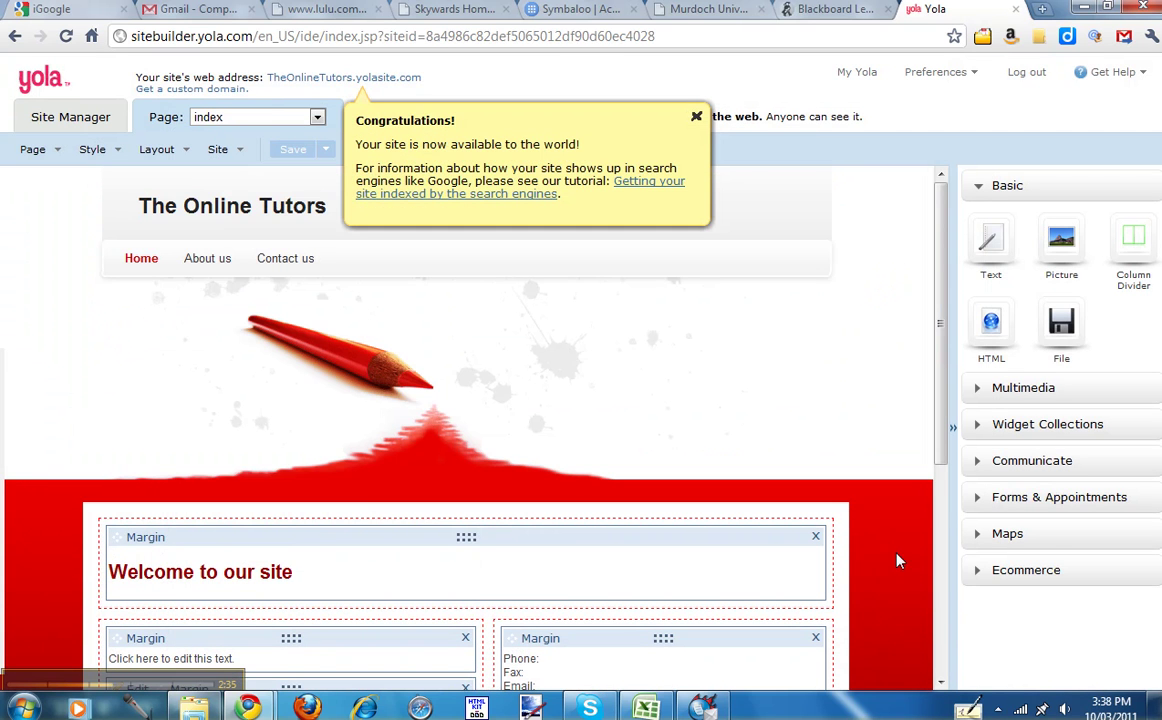
pyautogui.click(697, 118)
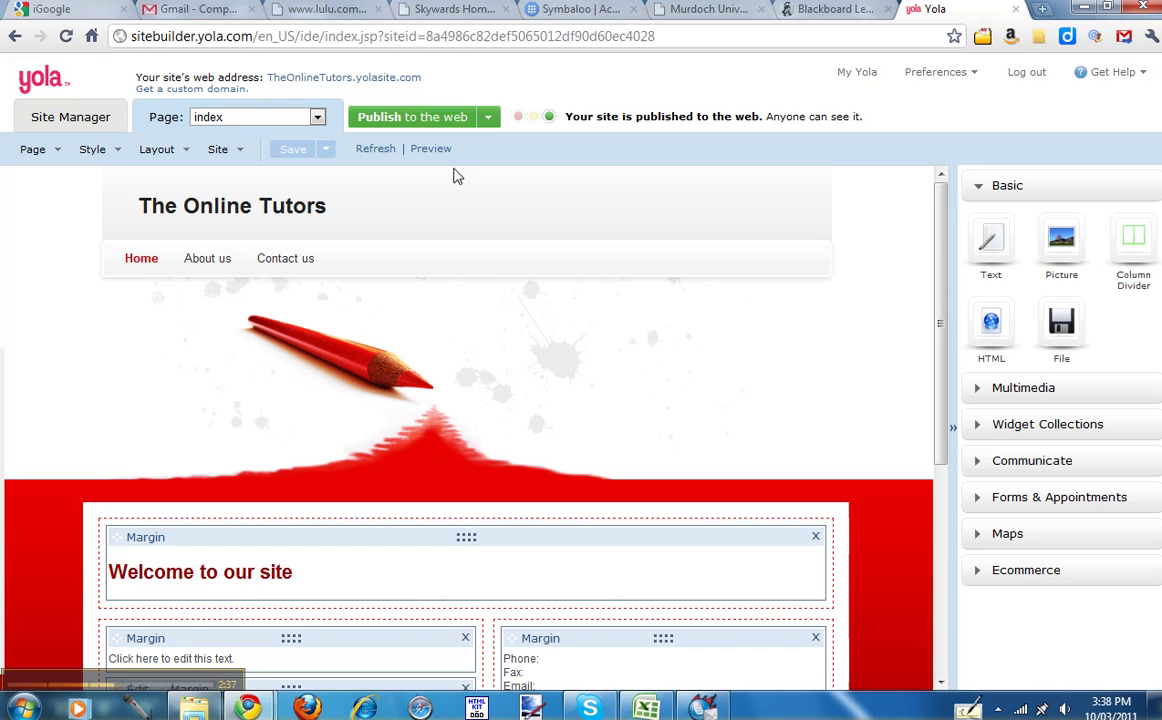
pyautogui.click(239, 152)
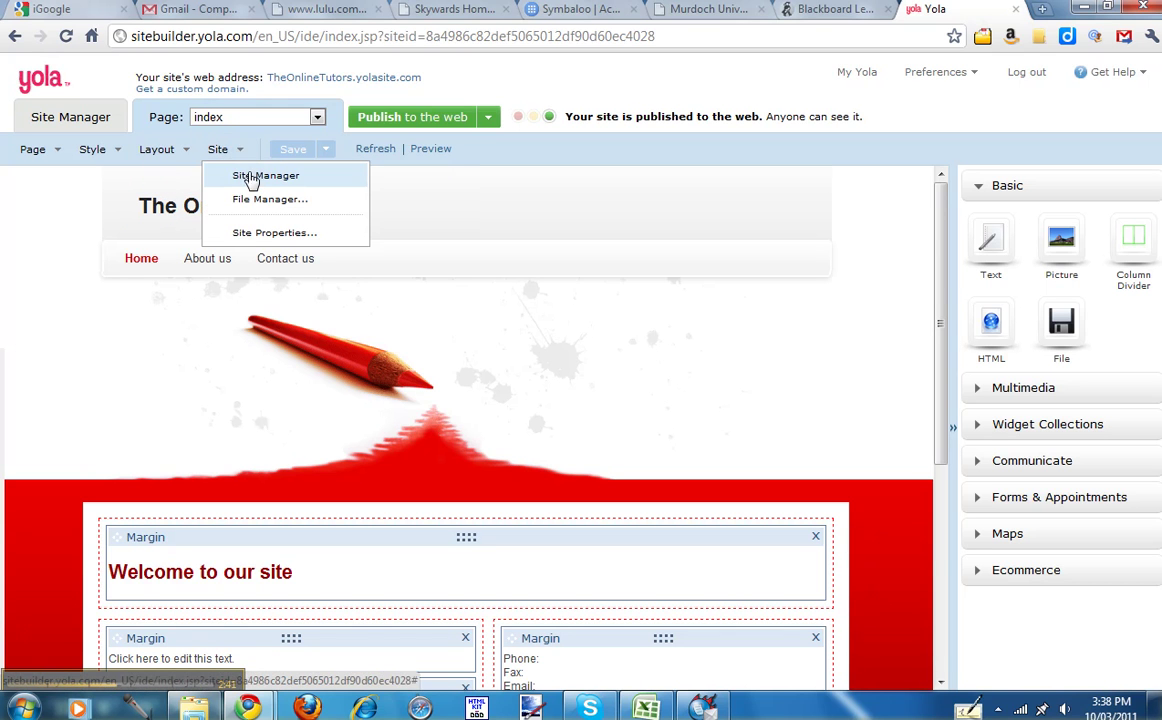
pyautogui.click(253, 179)
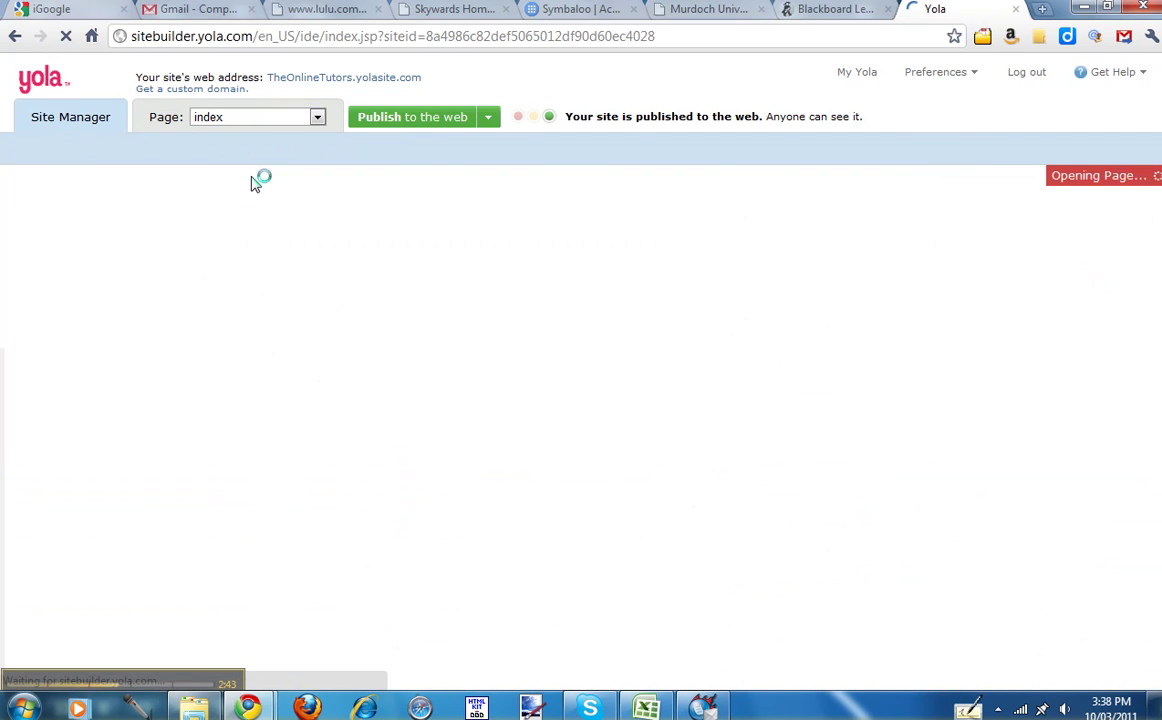
pyautogui.scroll(-1, 455, 555)
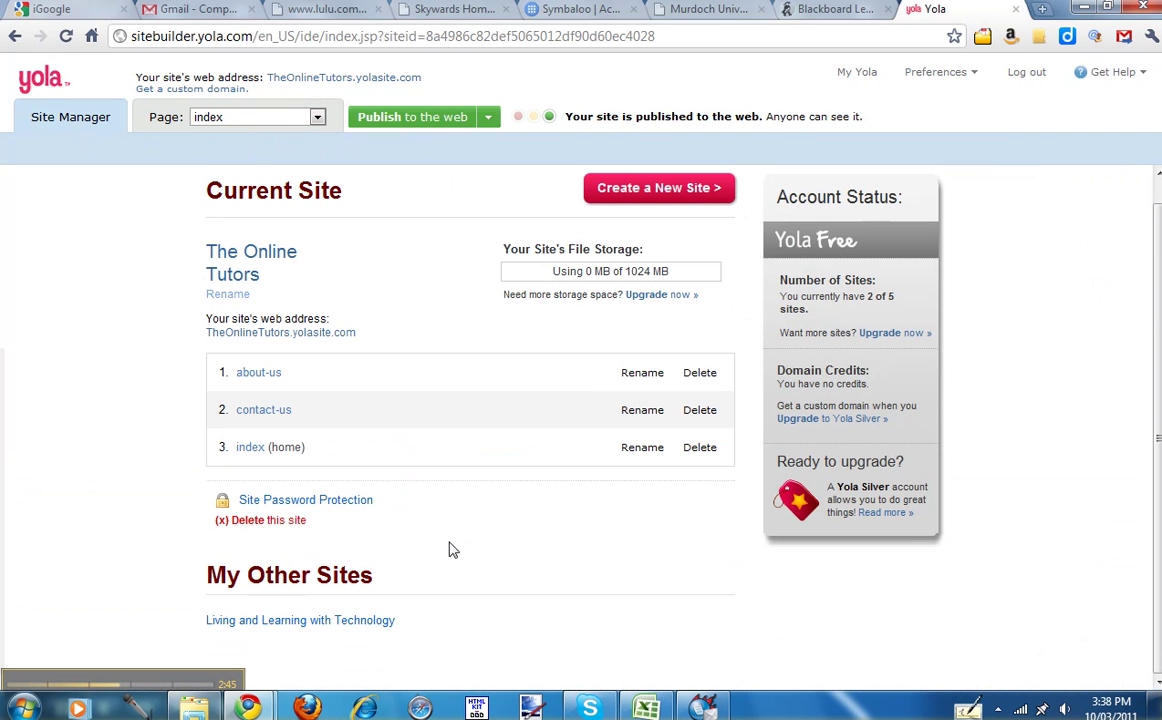
pyautogui.click(313, 508)
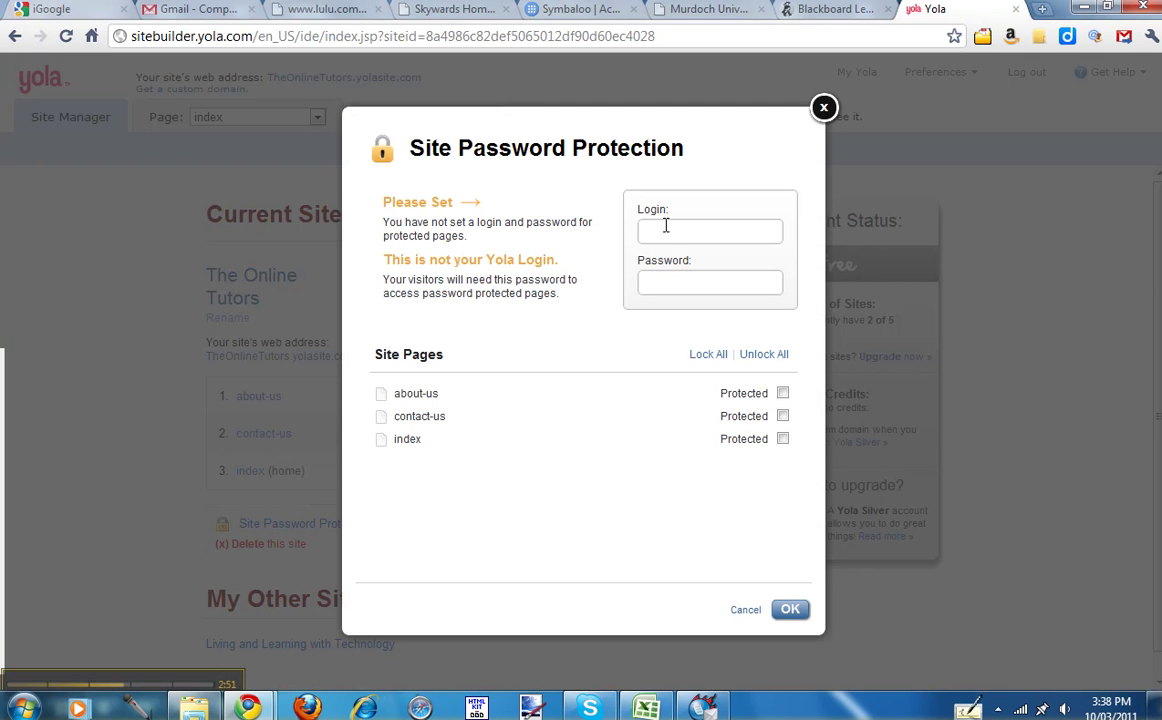
# Enter a visitor login and password, mark only the contact-us page Protected, and save.
pyautogui.click(641, 232)
pyautogui.write('jennip98')
pyautogui.click(655, 282)
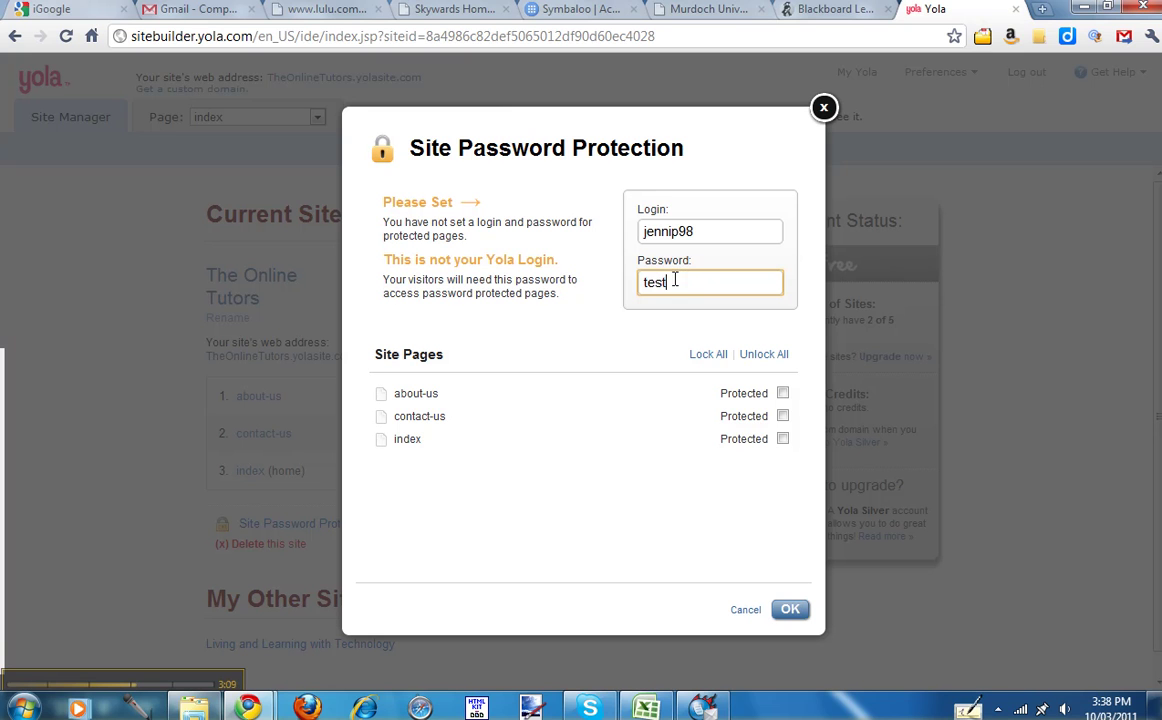
pyautogui.moveTo(668, 283); pyautogui.dragTo(630, 290)
pyautogui.write('password')
pyautogui.click(783, 416)
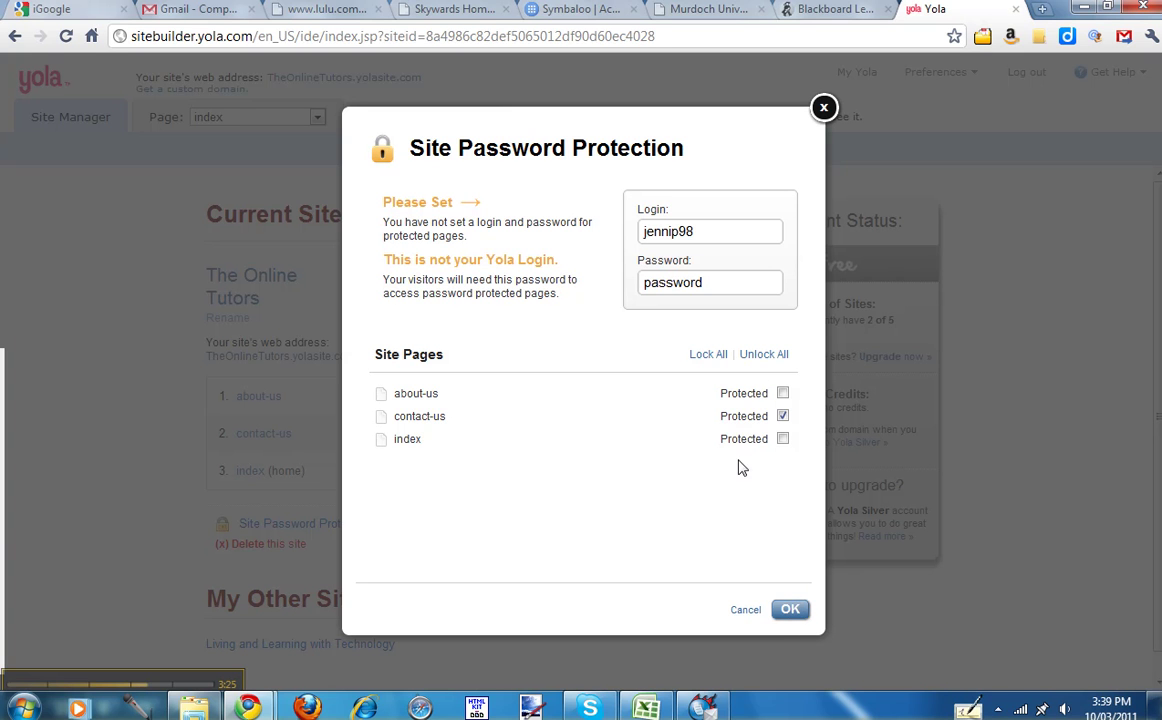
pyautogui.click(790, 610)
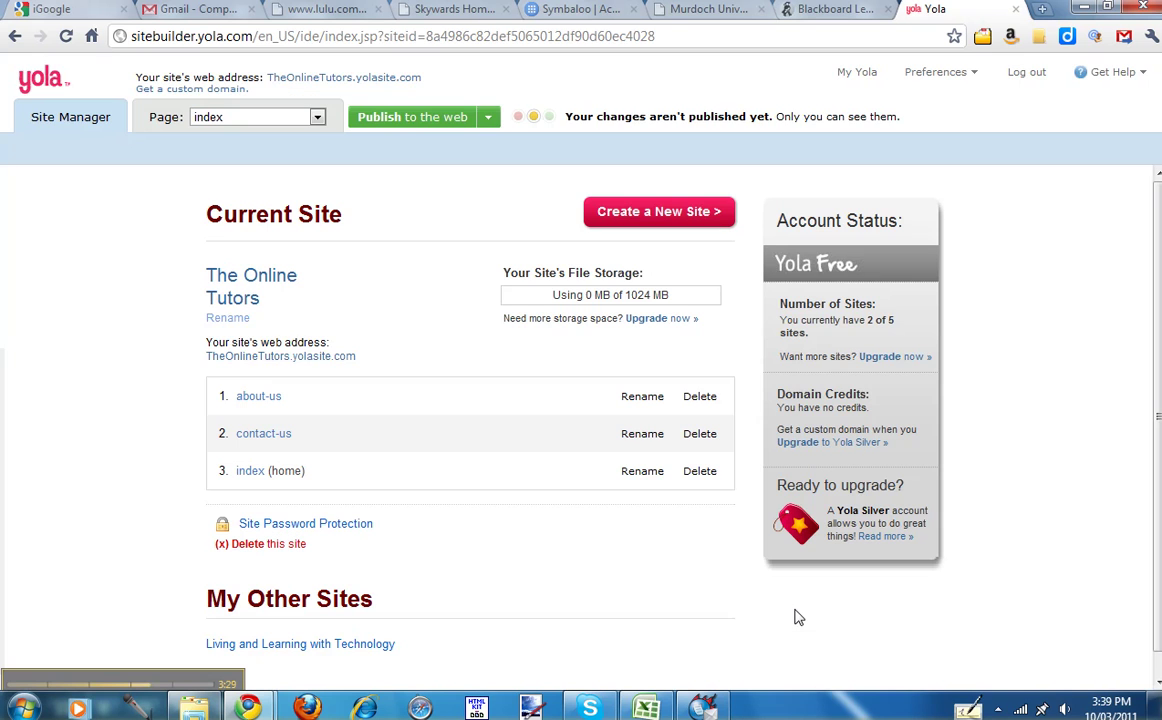
# Republish the site and check that the live Contact us page now shows a password prompt.
pyautogui.click(407, 124)
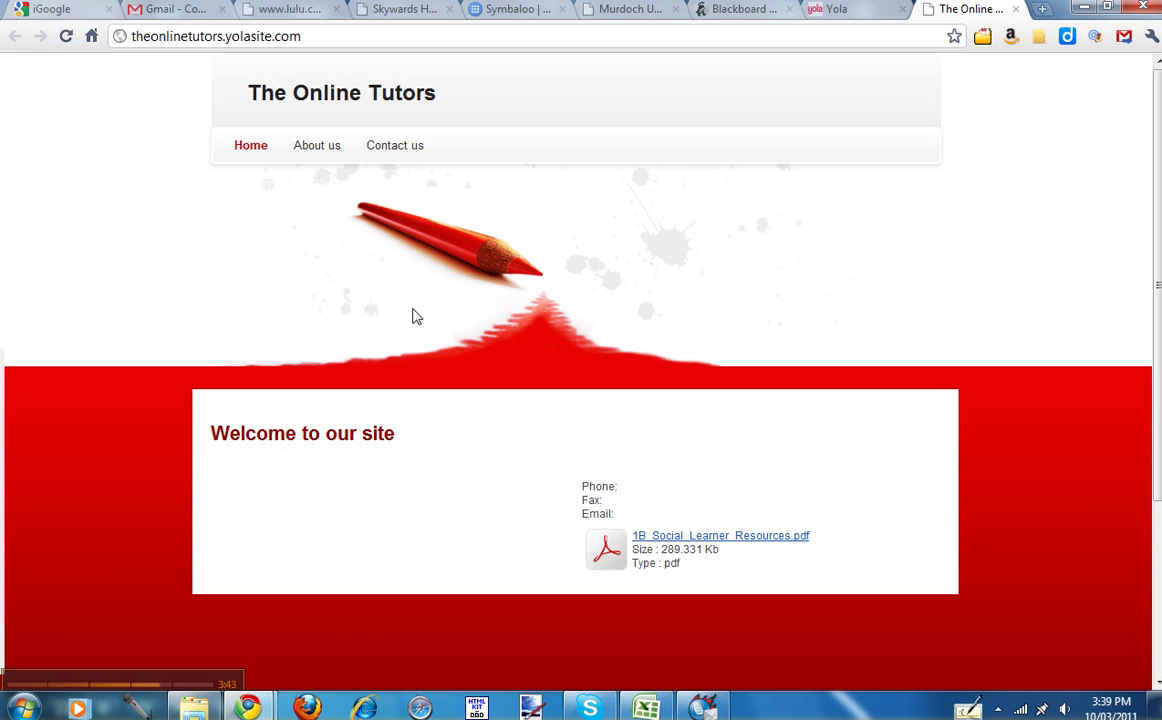
pyautogui.click(321, 152)
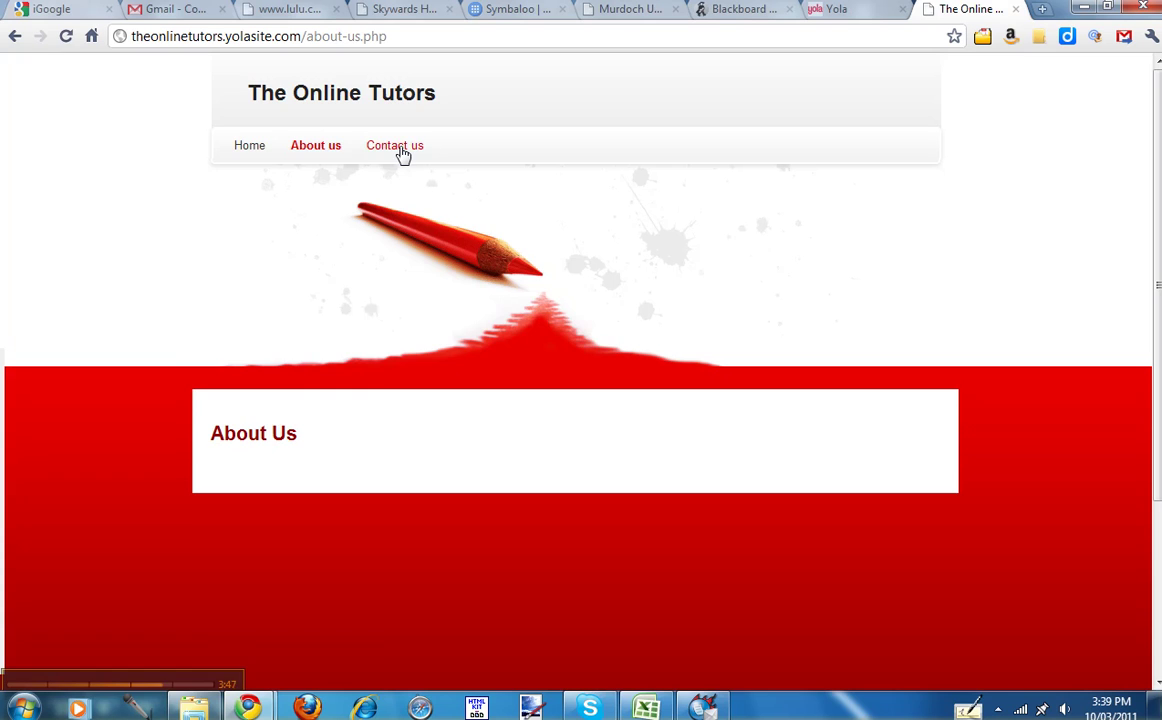
pyautogui.click(402, 150)
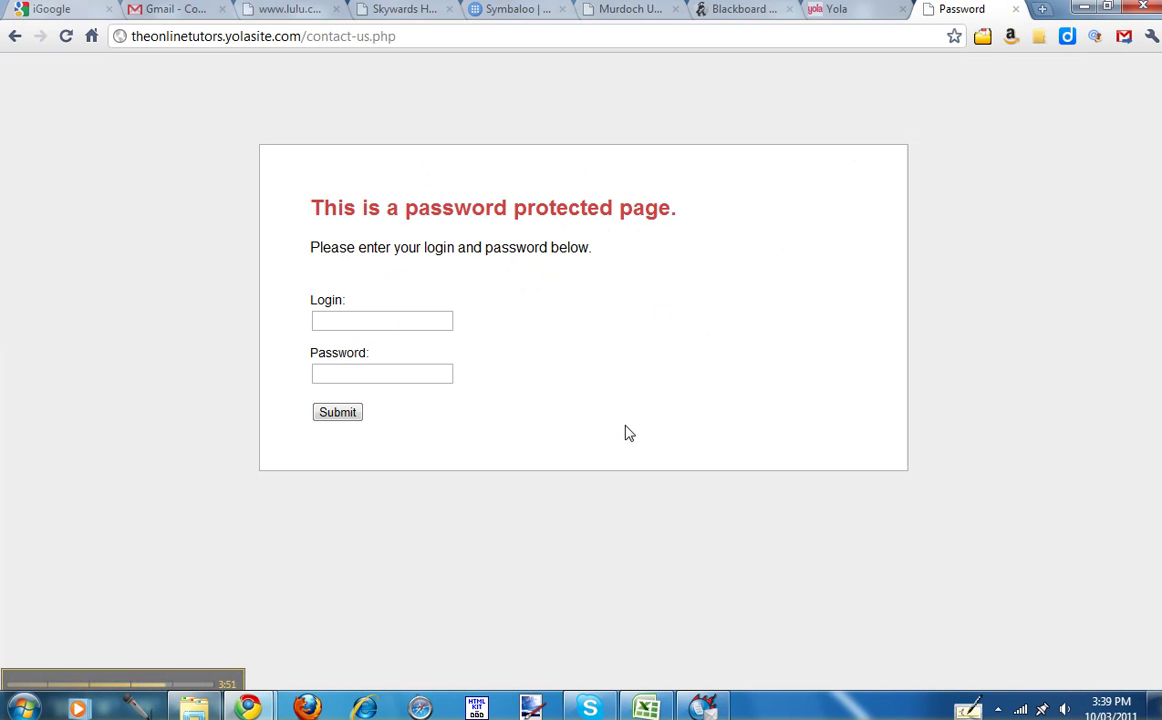
# Close the live site's Password page tab to get back to the Yola builder.
pyautogui.click(1016, 10)
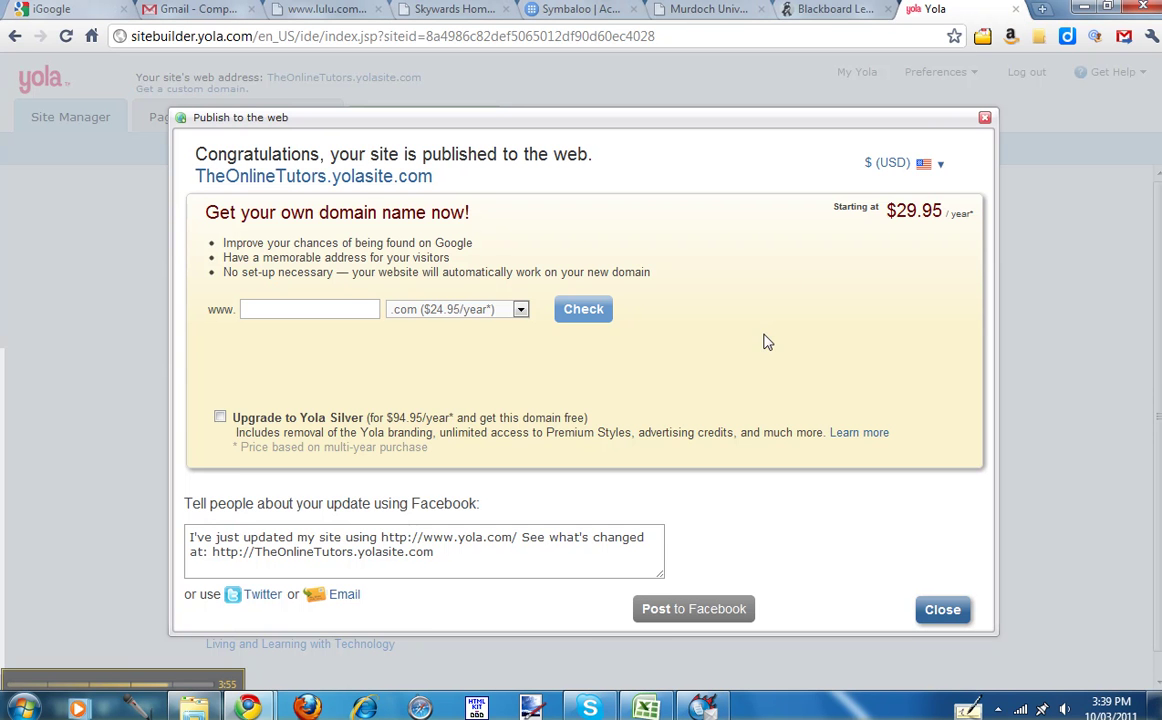